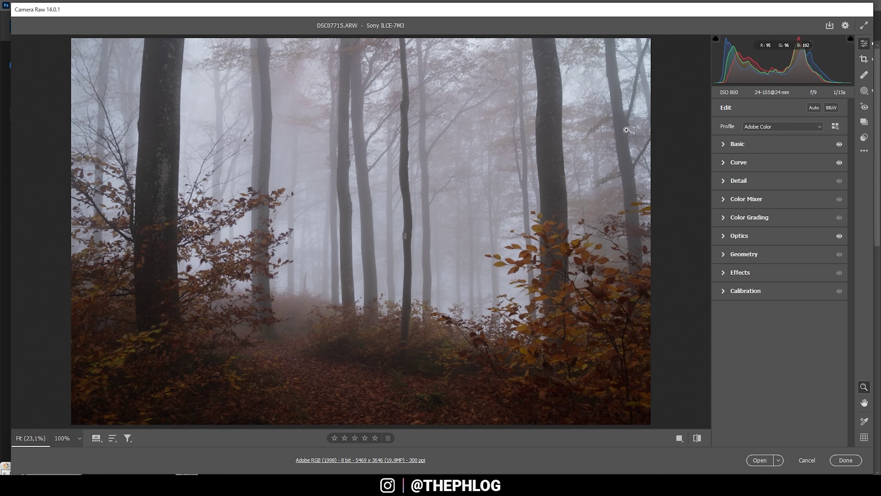
# Apply the Adobe Standard profile, cool Temperature to 4550 and return Highlights to 0
pyautogui.click(752, 128)
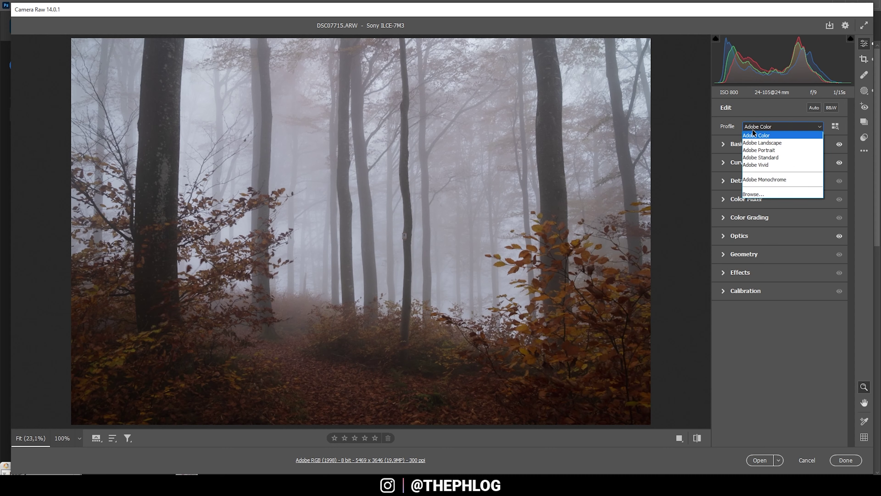
pyautogui.click(754, 161)
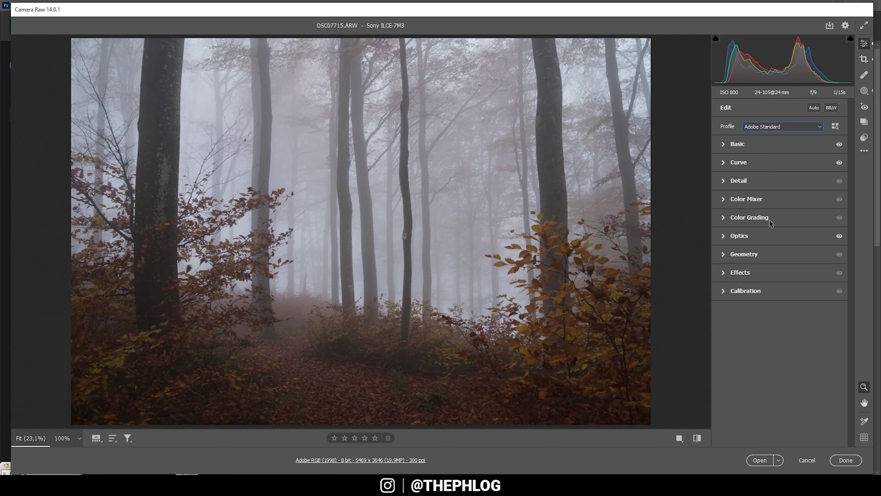
pyautogui.click(717, 146)
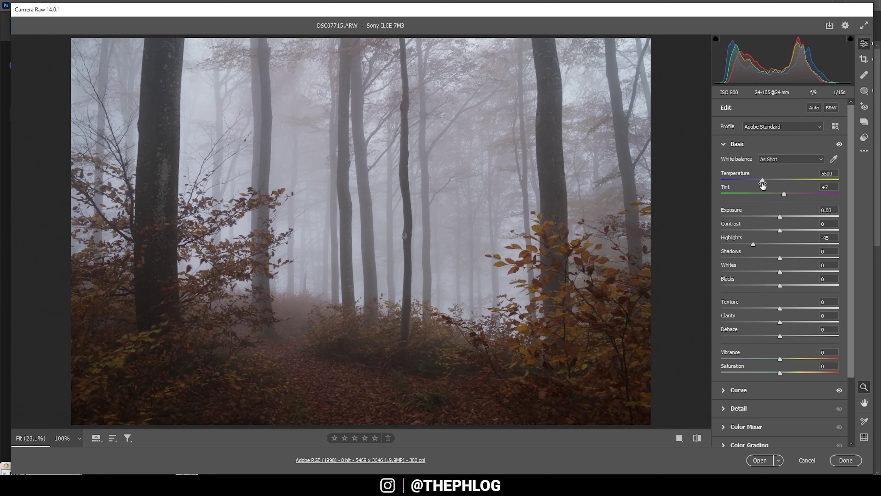
pyautogui.moveTo(762, 183); pyautogui.dragTo(752, 181)
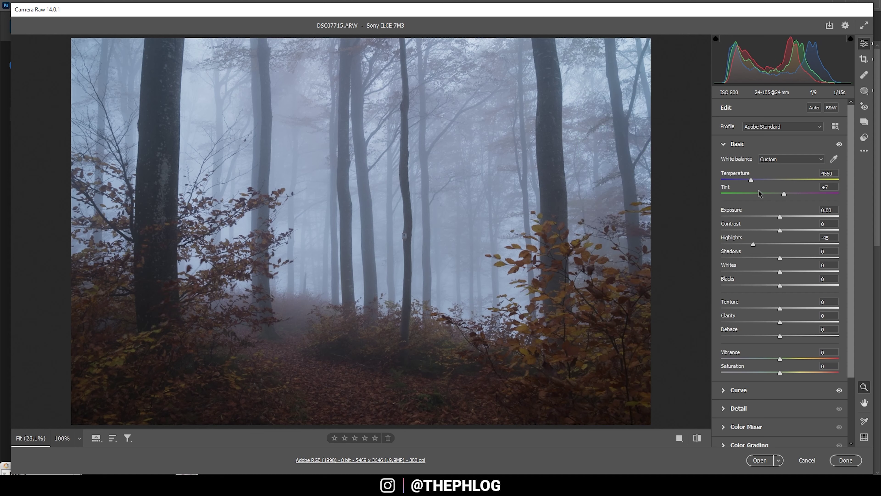
pyautogui.hotkey('ctrl', 'z')
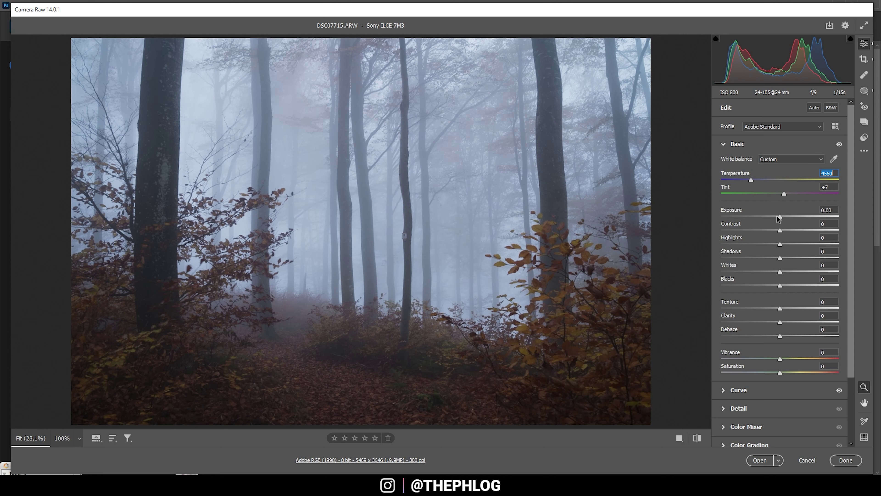
# Set Exposure -1.15, Highlights +20, Whites +52, Shadows -16, Blacks +46 and Contrast +20
pyautogui.moveTo(780, 216); pyautogui.dragTo(767, 218)
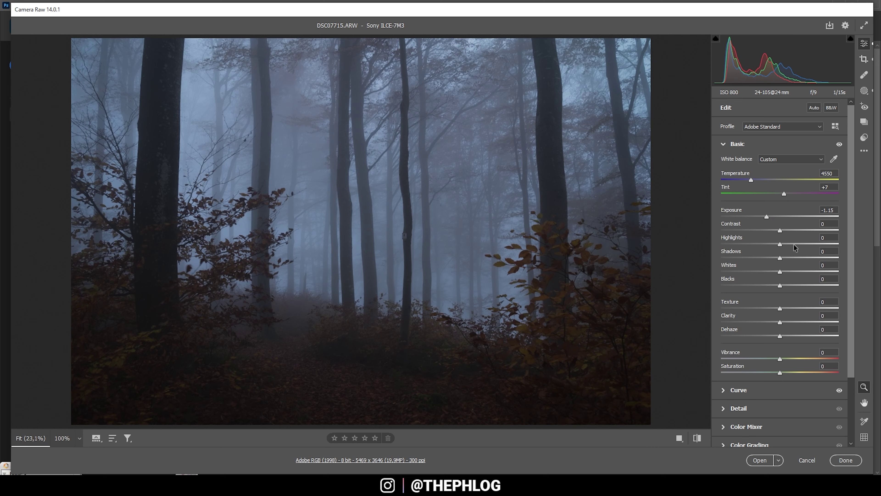
pyautogui.moveTo(780, 246); pyautogui.dragTo(792, 249)
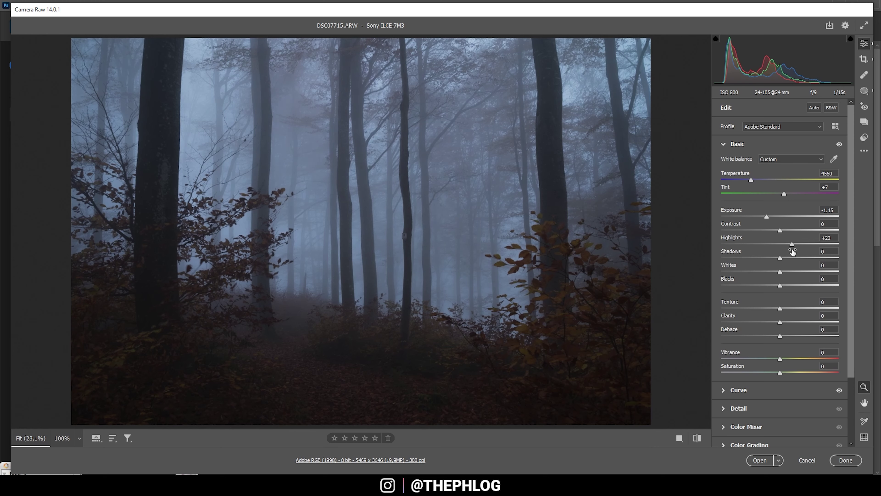
pyautogui.moveTo(785, 273); pyautogui.dragTo(811, 273)
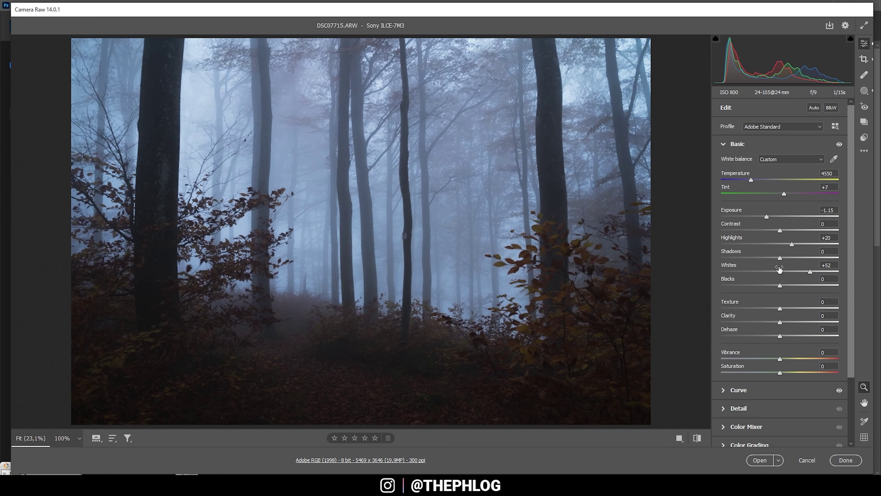
pyautogui.moveTo(710, 83)
pyautogui.moveTo(779, 258); pyautogui.dragTo(769, 258)
pyautogui.moveTo(783, 285); pyautogui.dragTo(804, 286)
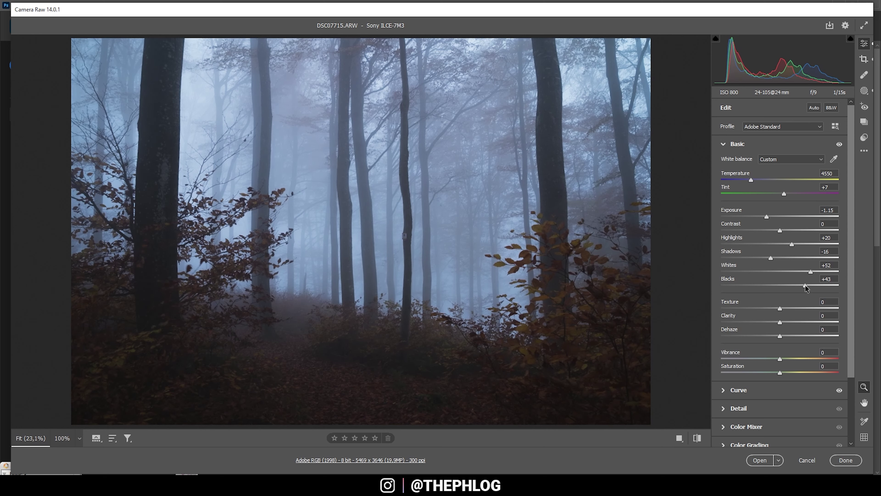
pyautogui.moveTo(805, 285); pyautogui.dragTo(807, 287)
pyautogui.moveTo(781, 230); pyautogui.dragTo(793, 230)
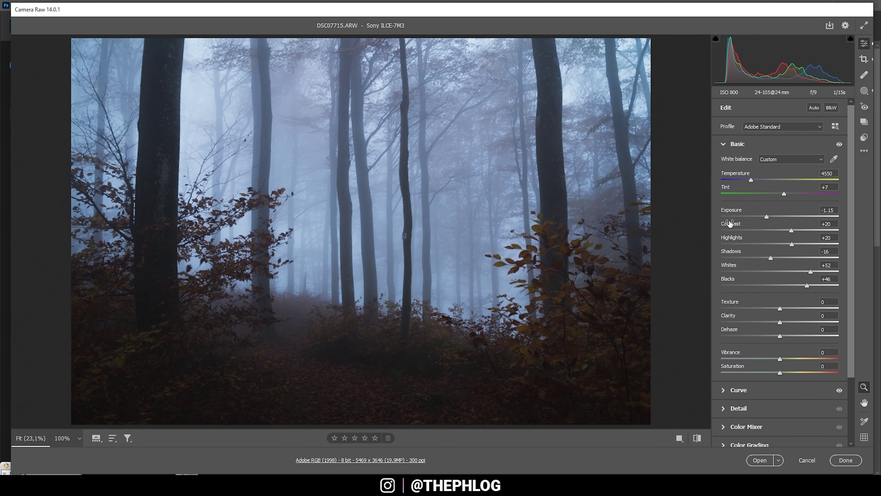
# Compare the edit against the defaults, then set Vibrance -12, Texture -7 and Clarity -5
pyautogui.click(698, 438)
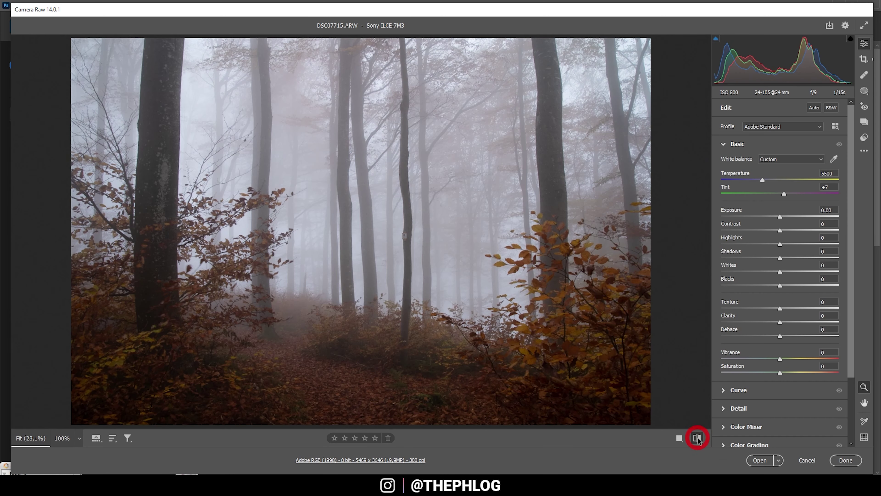
pyautogui.click(697, 438)
pyautogui.click(698, 438)
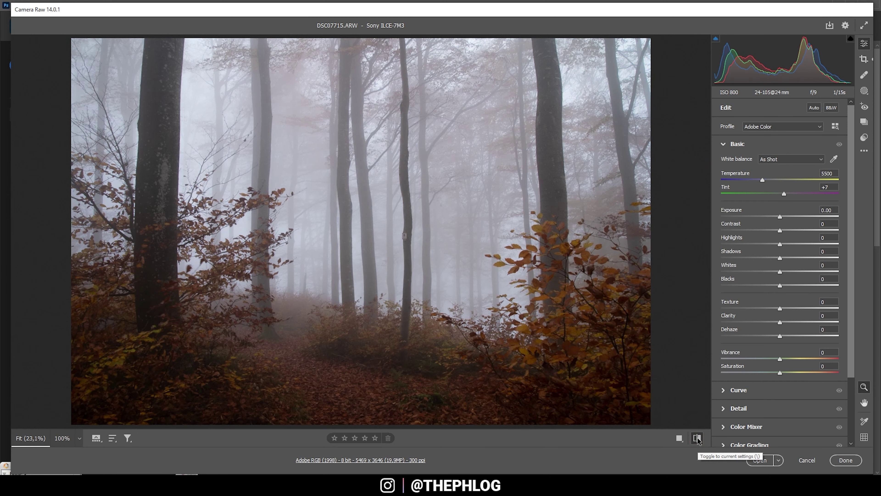
pyautogui.click(698, 439)
pyautogui.click(698, 439)
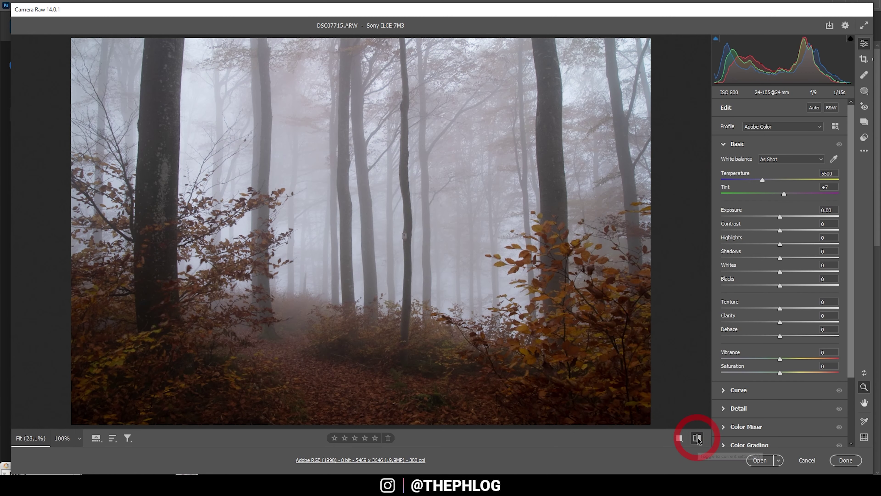
pyautogui.click(698, 438)
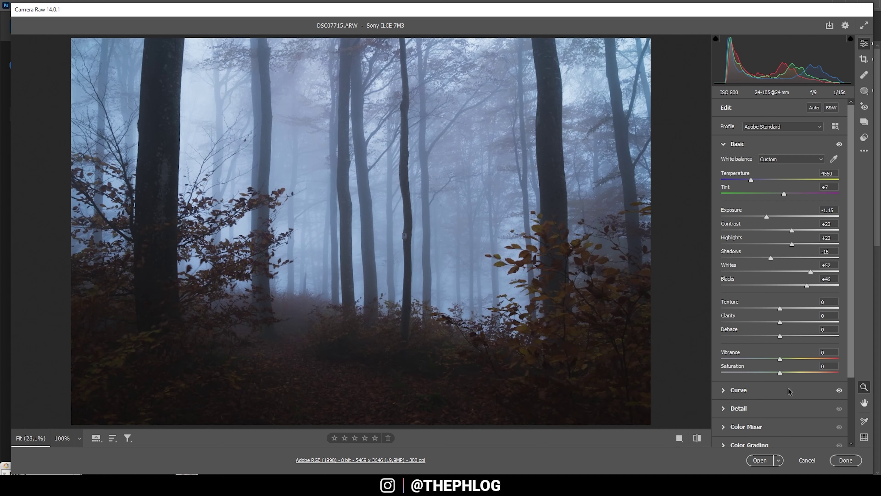
pyautogui.moveTo(781, 360); pyautogui.dragTo(774, 359)
pyautogui.moveTo(778, 306); pyautogui.dragTo(777, 321)
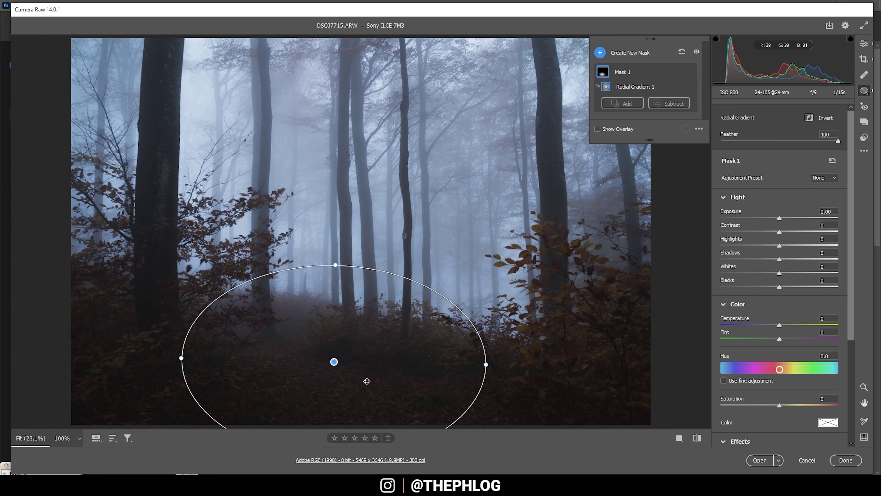
# In the forest-path radial mask, set Exposure +1.15, Shadows +15, Whites +55 and Temperature +5
pyautogui.moveTo(780, 219); pyautogui.dragTo(792, 217)
pyautogui.moveTo(779, 272)
pyautogui.mouseDown()
pyautogui.moveTo(837, 274)
pyautogui.moveTo(788, 258)
pyautogui.mouseUp()
pyautogui.moveTo(780, 324); pyautogui.dragTo(786, 324)
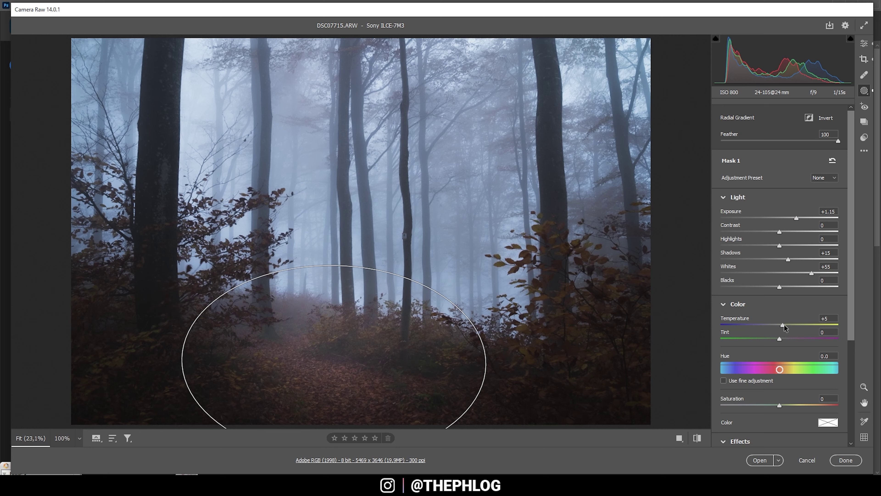
pyautogui.moveTo(785, 324); pyautogui.dragTo(784, 324)
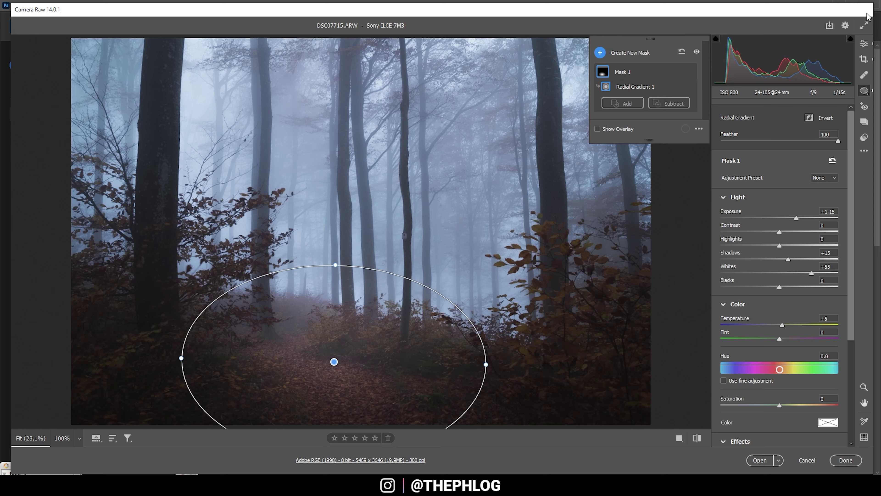
pyautogui.click(864, 43)
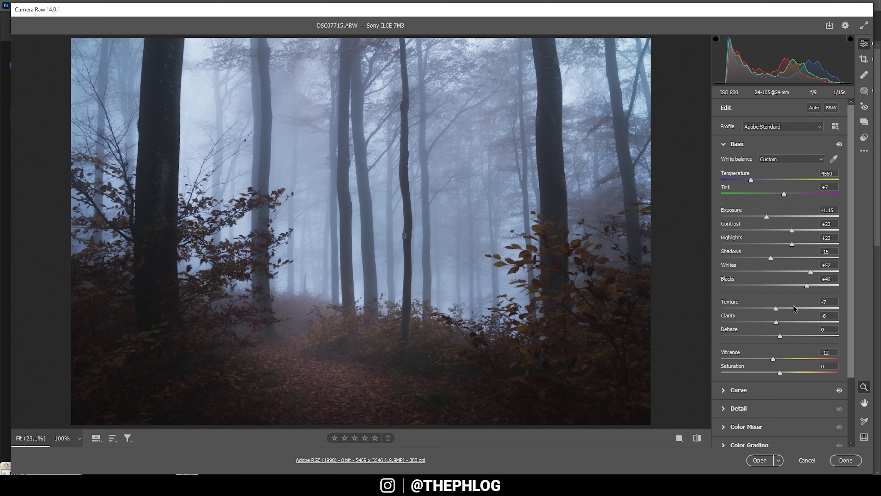
# In the Color Mixer Hue tab, shift Reds to +100, Yellows to -100 and Magentas to +100
pyautogui.scroll(-2, 796, 370)
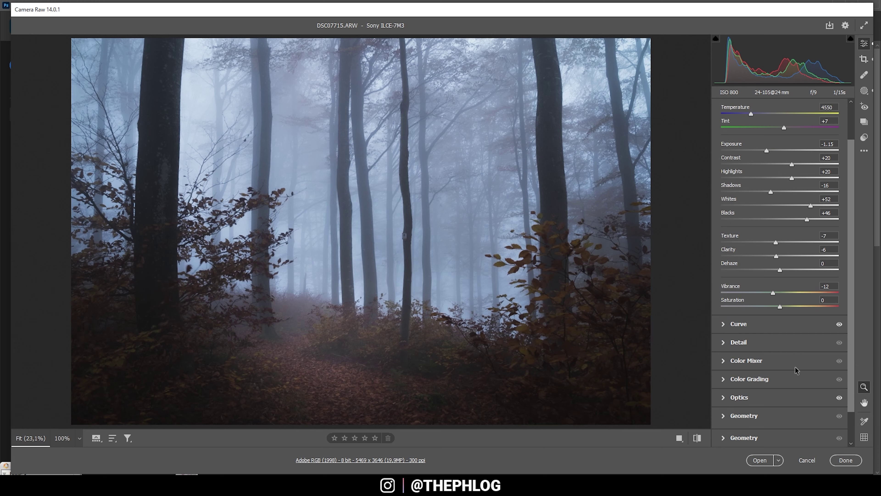
pyautogui.click(756, 364)
pyautogui.click(725, 228)
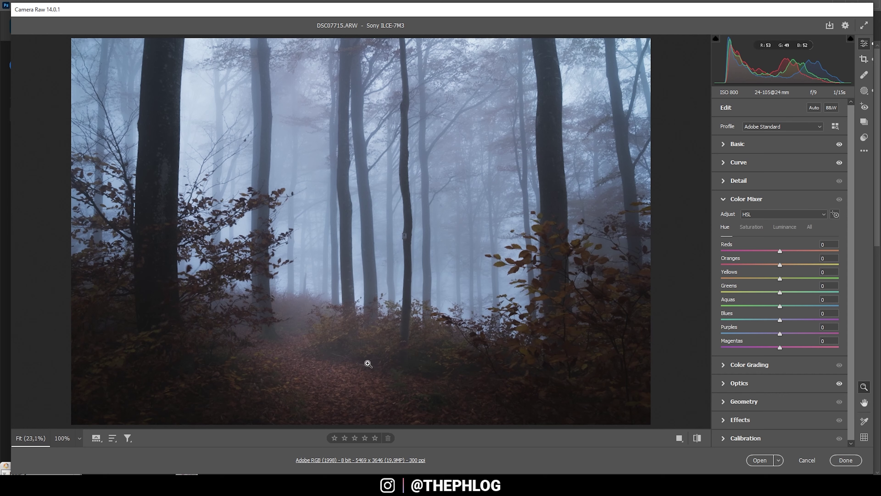
pyautogui.moveTo(781, 251); pyautogui.dragTo(877, 254)
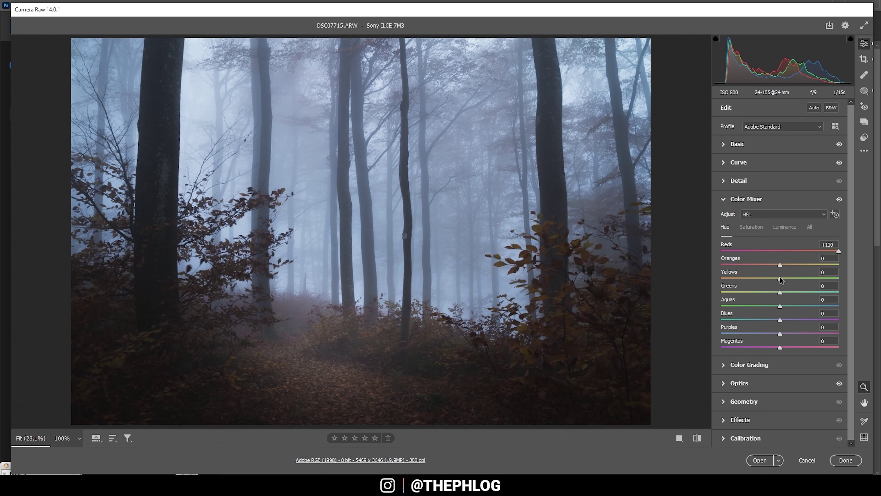
pyautogui.moveTo(780, 276); pyautogui.dragTo(566, 274)
pyautogui.moveTo(781, 347); pyautogui.dragTo(844, 347)
# In the Saturation tab, mute Aquas to -6, Blues to -7 and Purples to -29
pyautogui.click(752, 230)
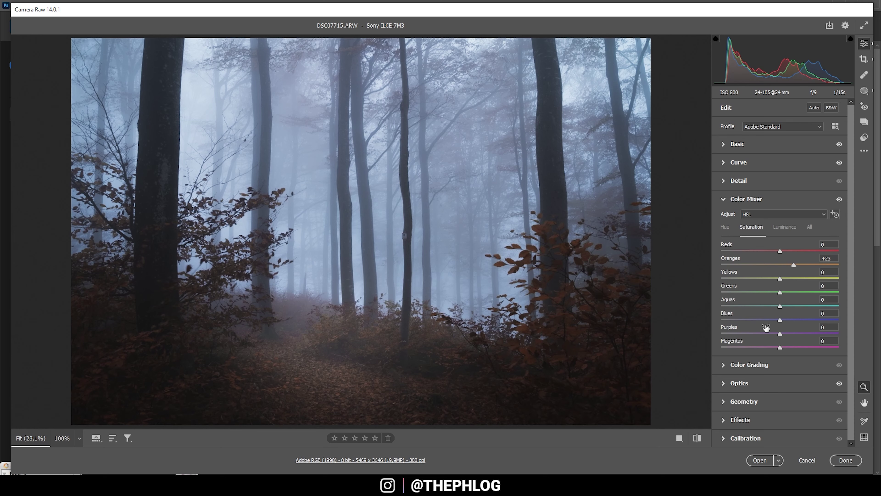
pyautogui.click(777, 306)
pyautogui.moveTo(779, 318); pyautogui.dragTo(773, 319)
pyautogui.moveTo(780, 334)
pyautogui.mouseDown()
pyautogui.moveTo(727, 334)
pyautogui.moveTo(763, 334)
pyautogui.mouseUp()
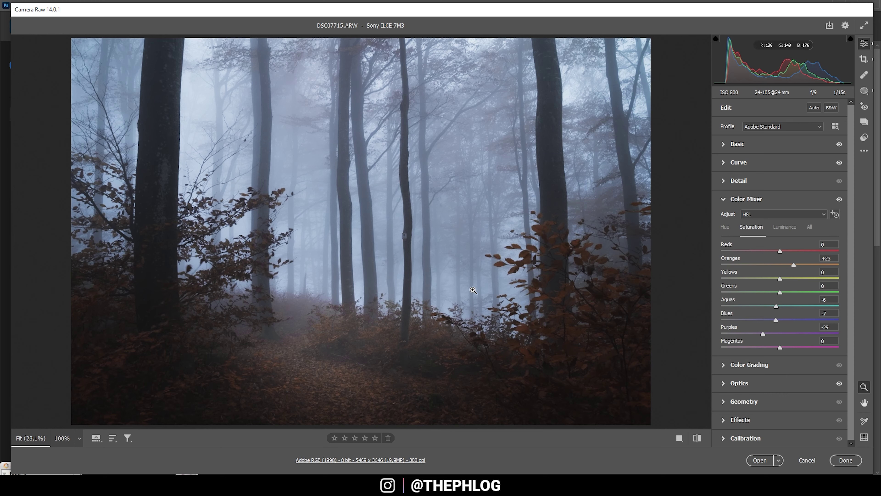
# In the Luminance tab, push Reds, Oranges, Yellows and Magentas luminance to +100
pyautogui.click(783, 229)
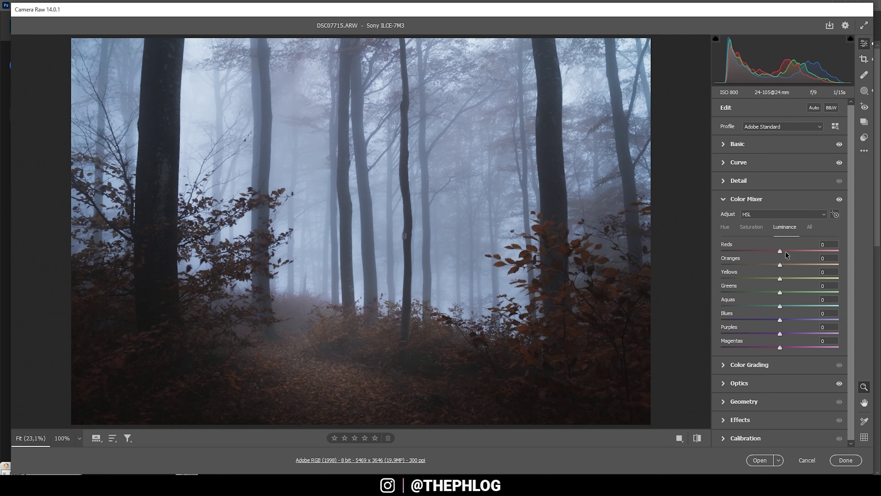
pyautogui.moveTo(781, 250); pyautogui.dragTo(880, 275)
pyautogui.moveTo(784, 264); pyautogui.dragTo(879, 269)
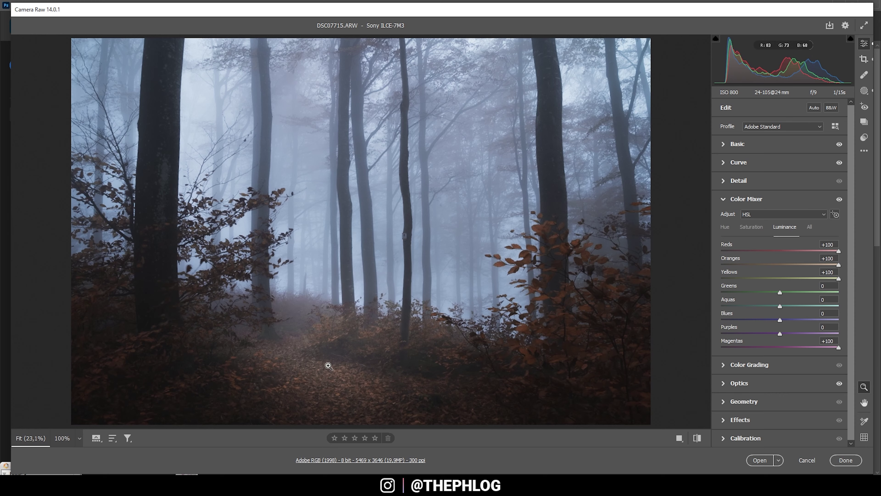
# Tint the shadows blue in Color Grading at Hue 224 and Saturation 13
pyautogui.click(732, 199)
pyautogui.click(744, 219)
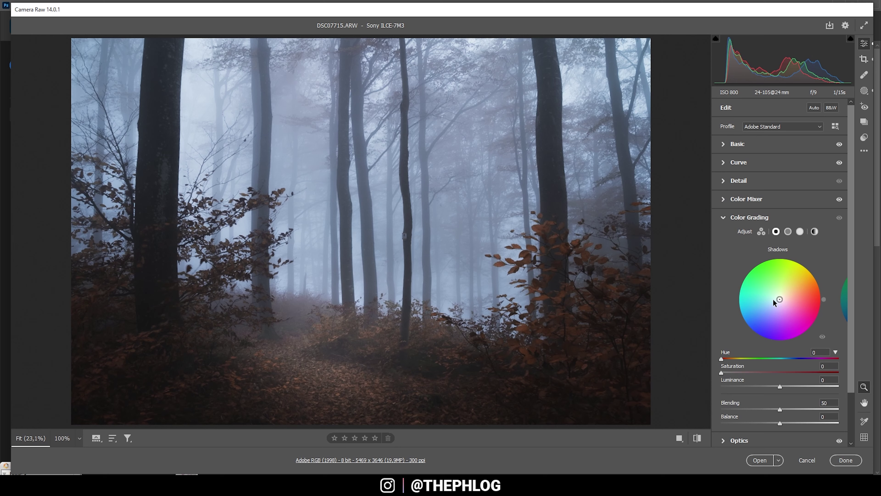
pyautogui.moveTo(779, 299); pyautogui.dragTo(776, 301)
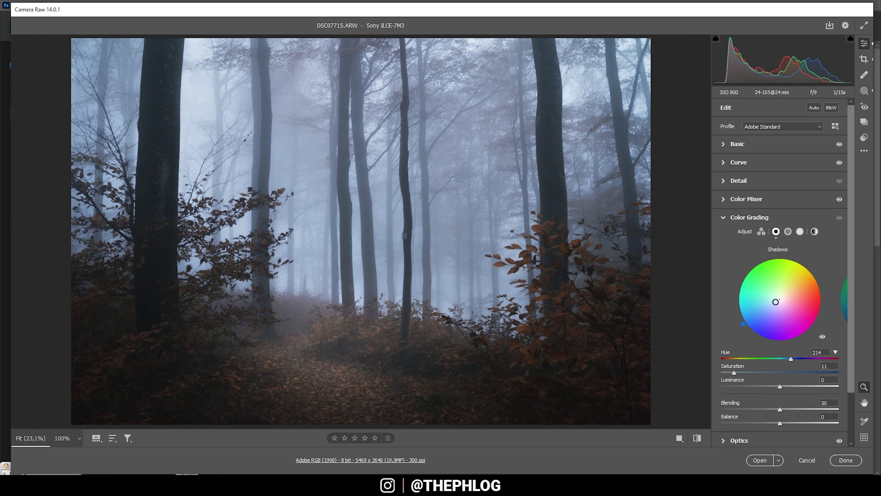
pyautogui.moveTo(776, 301); pyautogui.dragTo(772, 307)
pyautogui.moveTo(794, 361); pyautogui.dragTo(795, 361)
pyautogui.moveTo(750, 374)
pyautogui.mouseDown()
pyautogui.moveTo(714, 372)
pyautogui.moveTo(737, 373)
pyautogui.mouseUp()
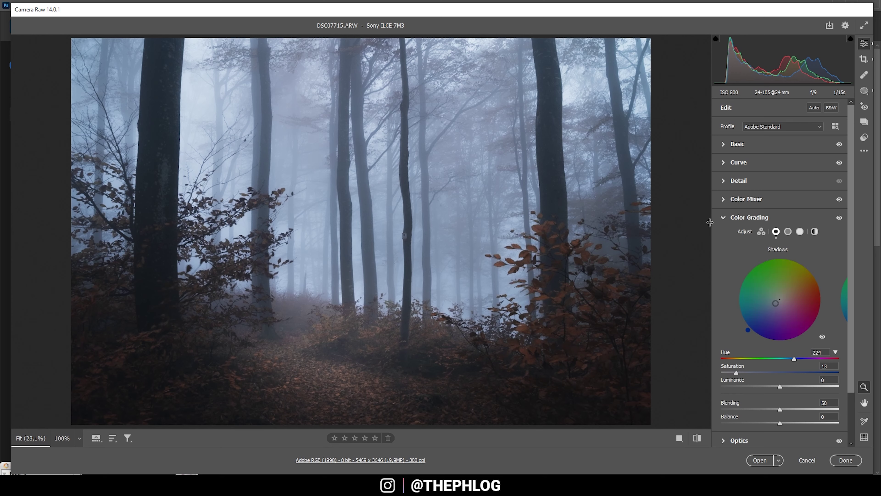
pyautogui.click(729, 218)
# In Calibration, set Blue Primary Hue -23, Saturation +9 and Green Primary Saturation +5
pyautogui.click(725, 292)
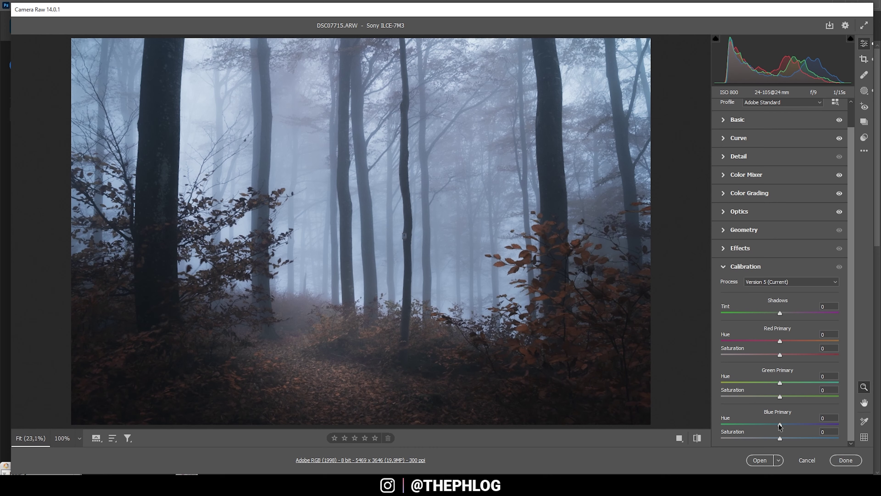
pyautogui.moveTo(778, 427)
pyautogui.mouseDown()
pyautogui.moveTo(760, 426)
pyautogui.moveTo(794, 438)
pyautogui.moveTo(786, 438)
pyautogui.mouseUp()
pyautogui.moveTo(780, 396); pyautogui.dragTo(801, 397)
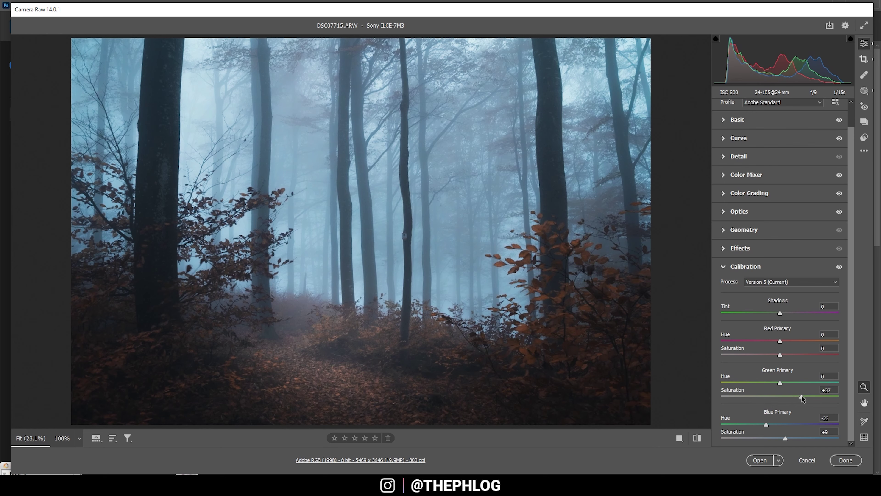
pyautogui.moveTo(793, 396); pyautogui.dragTo(783, 396)
# Compare the finished edit with the default look and open the photo in Photoshop
pyautogui.click(699, 438)
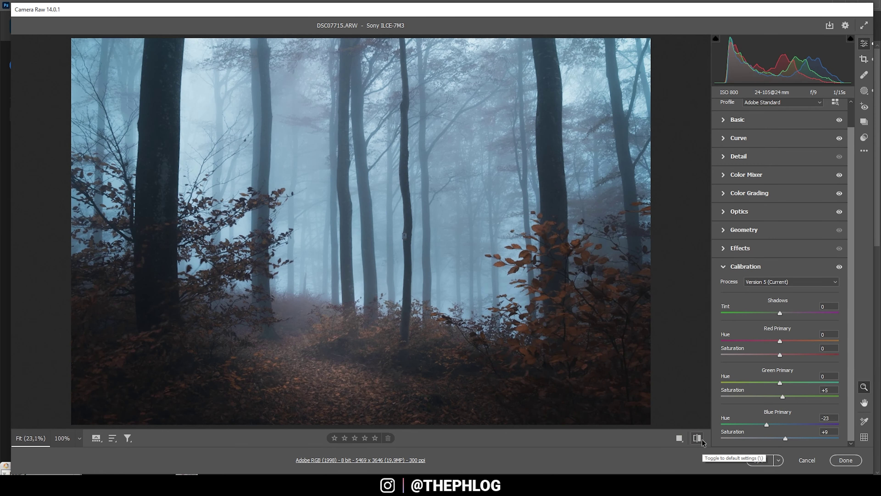
pyautogui.click(699, 439)
pyautogui.click(699, 438)
pyautogui.click(698, 439)
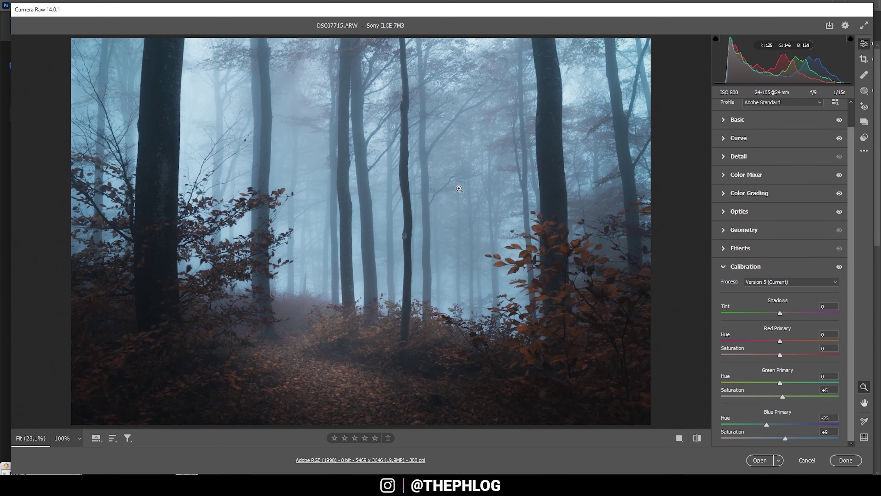
pyautogui.click(760, 460)
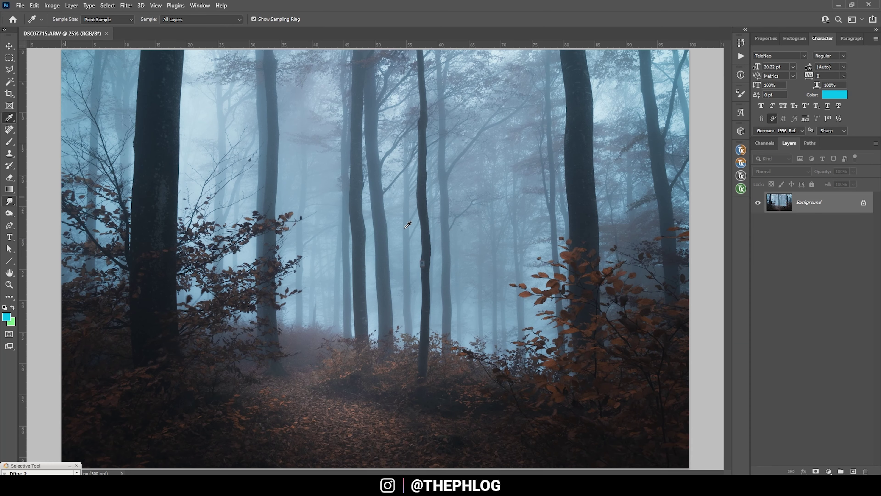
# Select the Spot Healing Brush, zoom in and shrink the brush size
pyautogui.click(9, 130)
pyautogui.scroll(5, 238, 171)
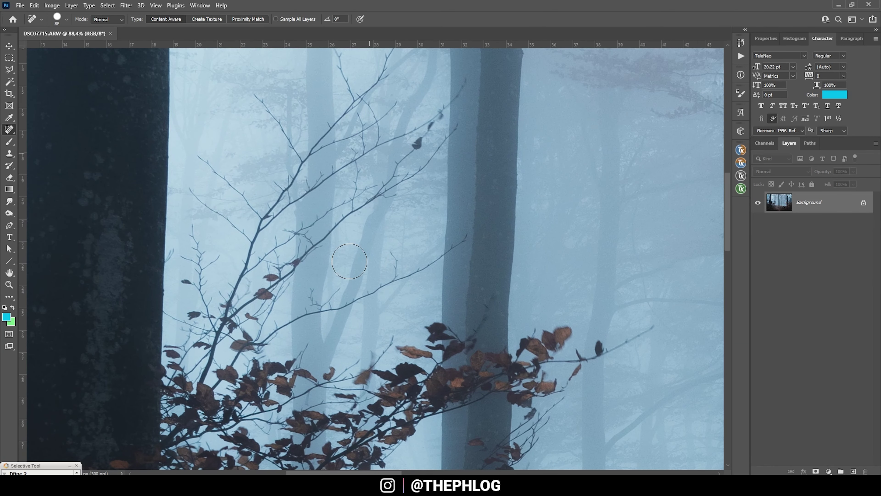
pyautogui.keyDown('alt'); pyautogui.rightClick(364, 309); pyautogui.keyUp('alt')
pyautogui.scroll(-1, 634, 357)
pyautogui.press('[')
pyautogui.press('[')
pyautogui.press('[')
pyautogui.scroll(-3, 642, 321)
pyautogui.scroll(2, 348, 147)
# Paint out the stray thin branches reaching across the misty background
pyautogui.moveTo(349, 148); pyautogui.dragTo(361, 200)
pyautogui.scroll(-4, 361, 200)
pyautogui.moveTo(137, 163); pyautogui.dragTo(146, 172)
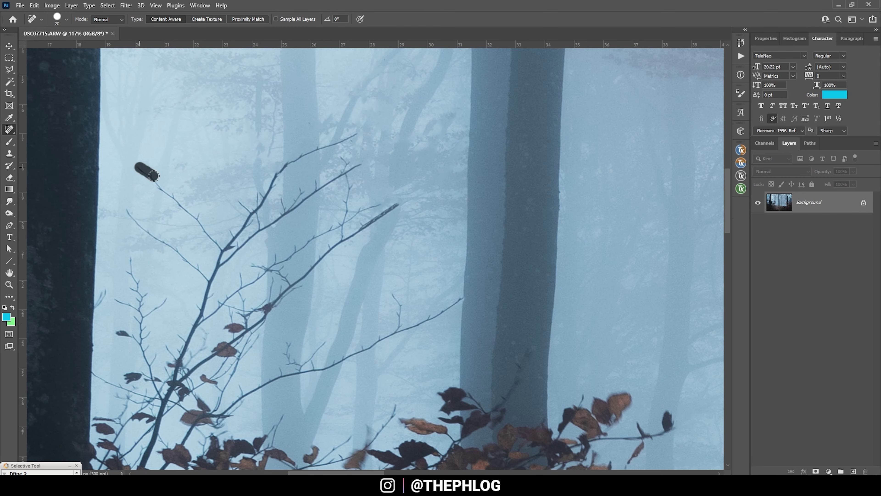
pyautogui.moveTo(347, 196); pyautogui.dragTo(293, 238)
pyautogui.moveTo(393, 173); pyautogui.dragTo(395, 195)
pyautogui.moveTo(246, 159); pyautogui.dragTo(269, 153)
pyautogui.scroll(-3, 270, 153)
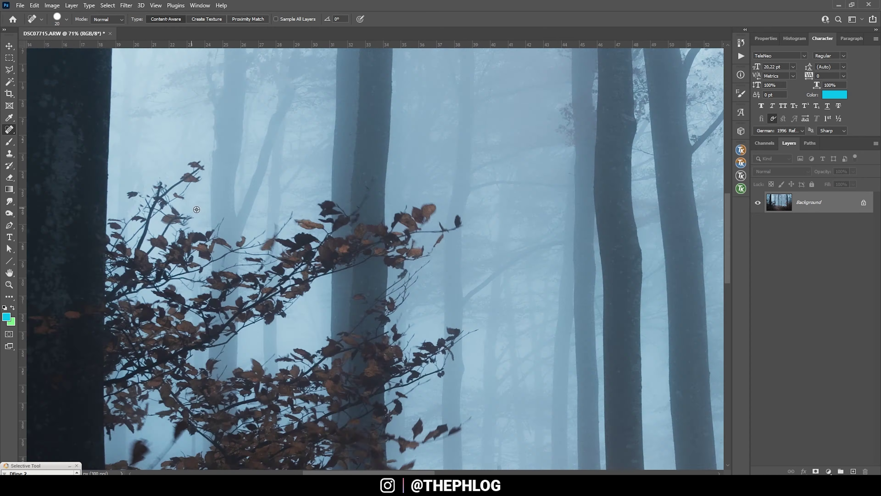
pyautogui.scroll(2, 347, 157)
pyautogui.scroll(-3, 364, 155)
# Heal the remaining stray branches near the trunk with a smaller brush
pyautogui.moveTo(345, 198); pyautogui.dragTo(363, 155)
pyautogui.scroll(-1, 364, 155)
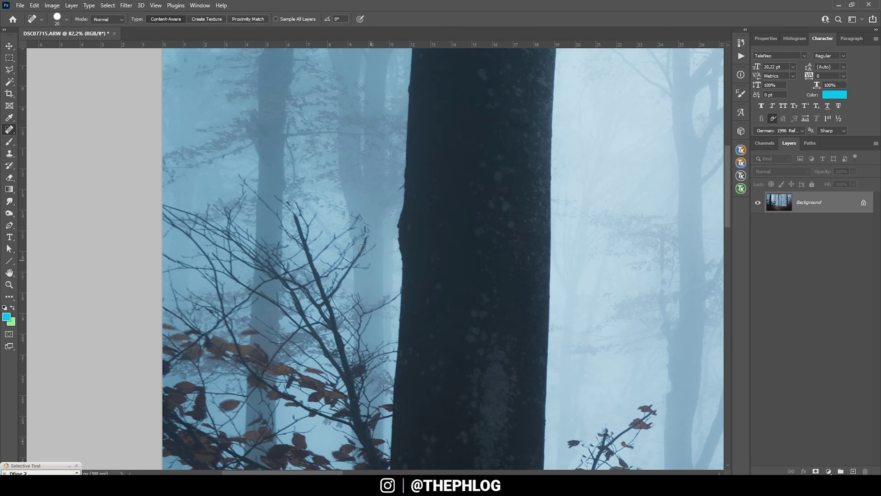
pyautogui.scroll(2, 313, 167)
pyautogui.scroll(-1, 278, 174)
pyautogui.press('[')
pyautogui.scroll(1, 243, 167)
pyautogui.moveTo(205, 153); pyautogui.dragTo(231, 175)
pyautogui.scroll(-4, 232, 176)
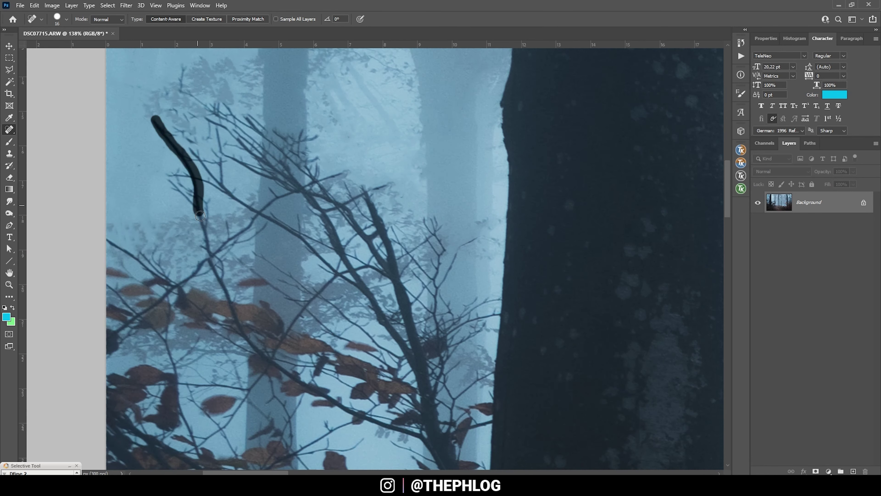
pyautogui.scroll(-3, 218, 181)
pyautogui.press('[')
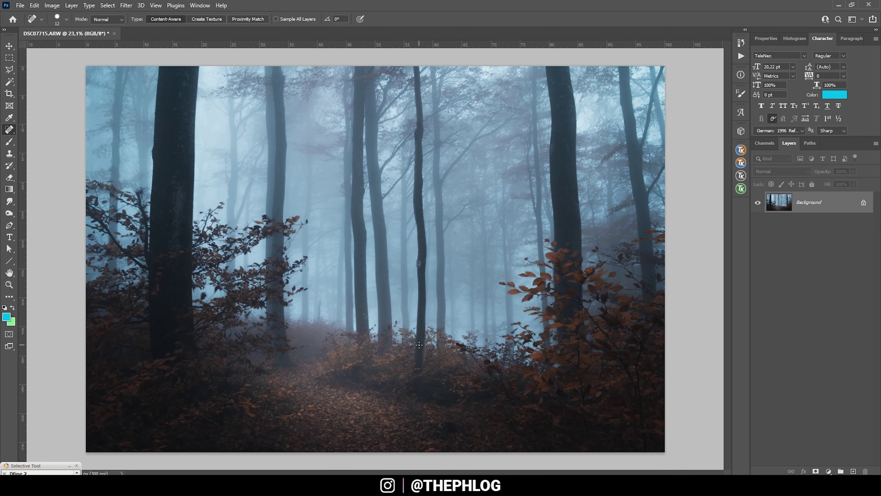
# Launch Color Efex Pro 4 on the photo from the Nik Collection filters
pyautogui.click(126, 5)
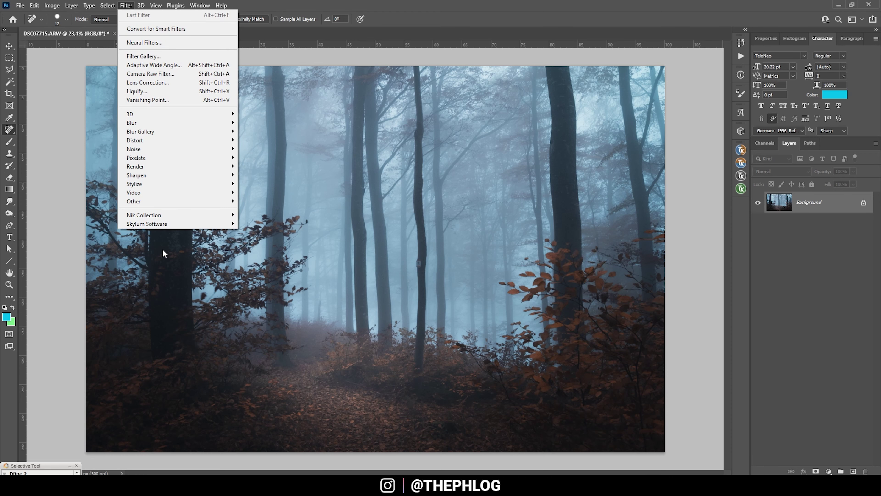
pyautogui.moveTo(171, 218)
pyautogui.click(259, 223)
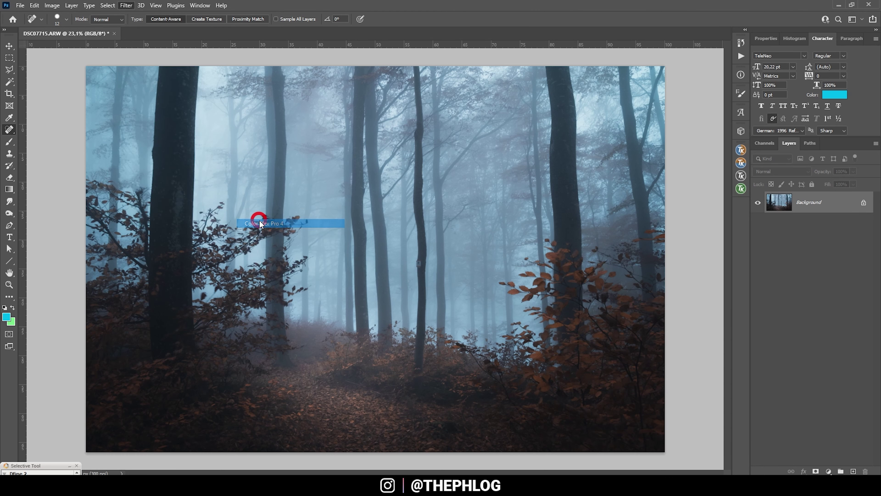
# Apply Classical Soft Focus using the Soft Focus 3 method at 20% strength
pyautogui.click(142, 158)
pyautogui.click(129, 167)
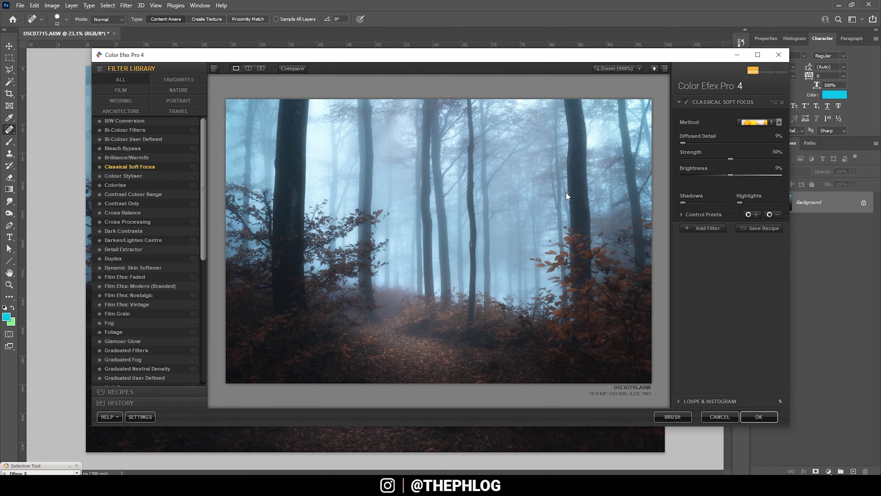
pyautogui.click(751, 123)
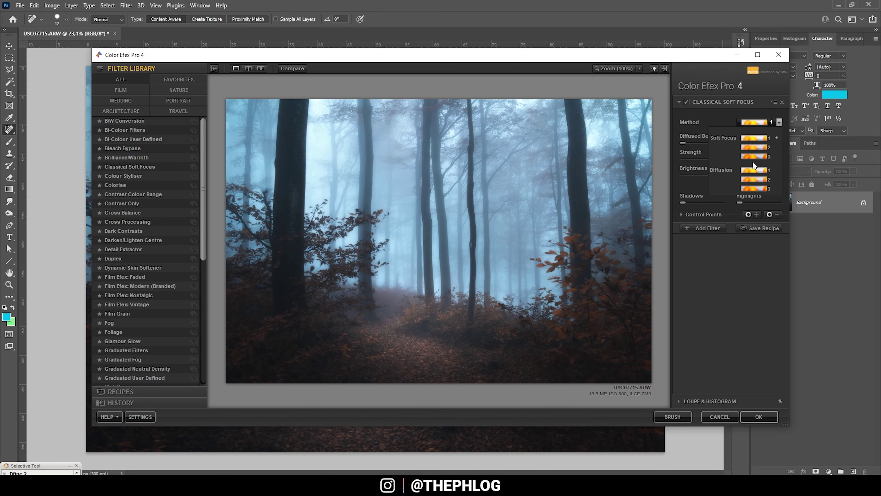
pyautogui.click(754, 157)
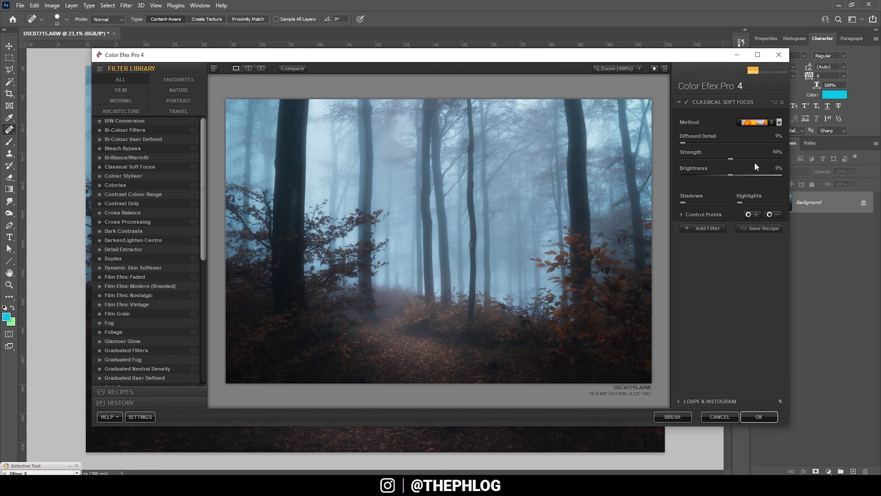
pyautogui.moveTo(682, 158); pyautogui.dragTo(703, 160)
pyautogui.moveTo(698, 154); pyautogui.dragTo(698, 155)
# Add a Brilliance/Warmth filter at Warmth -19% and Saturation 9%, then apply the filters to the photo
pyautogui.click(710, 228)
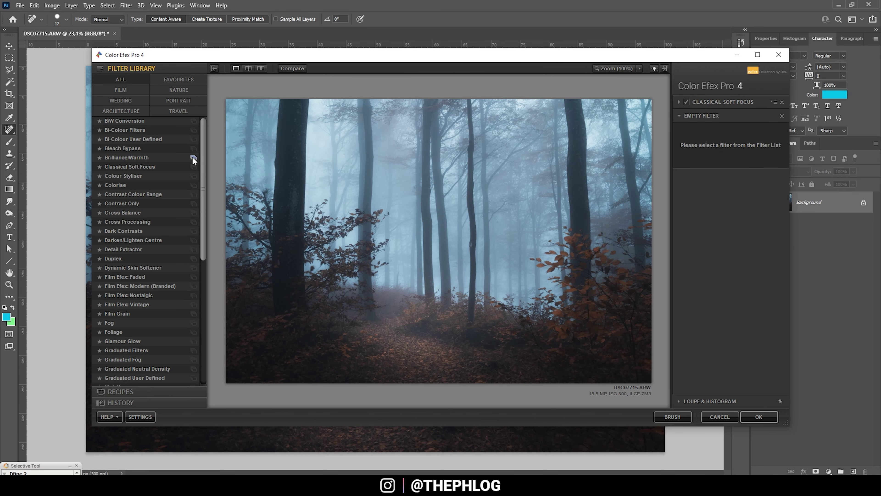
pyautogui.click(129, 160)
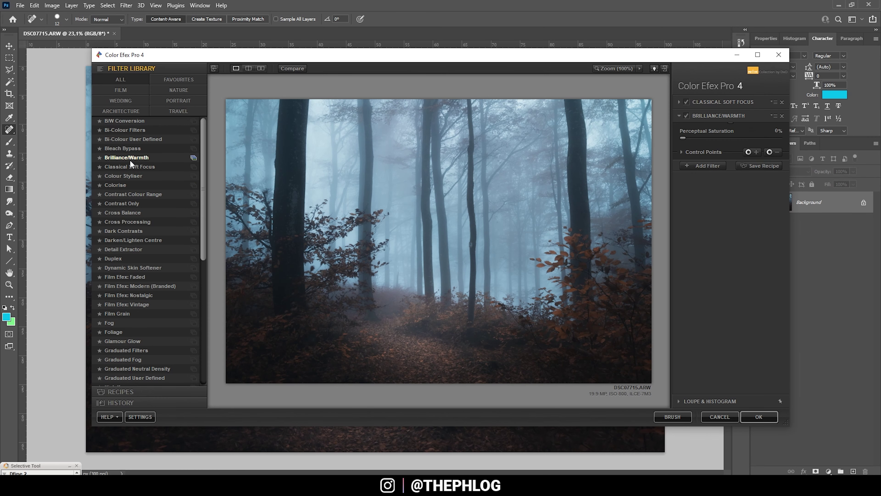
pyautogui.click(719, 155)
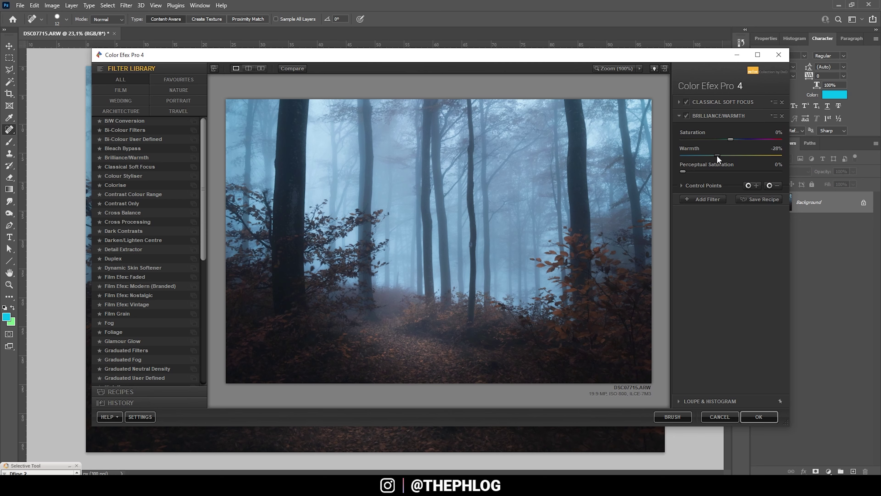
pyautogui.click(720, 155)
pyautogui.moveTo(730, 139); pyautogui.dragTo(734, 139)
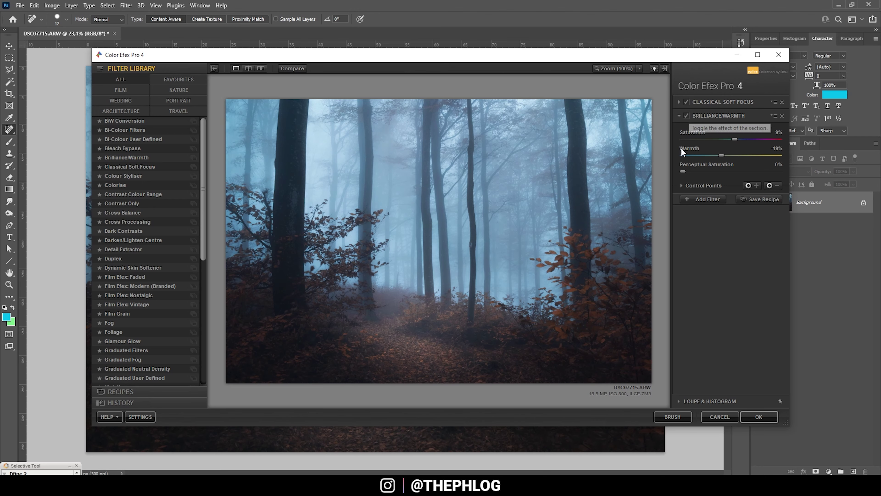
pyautogui.click(761, 416)
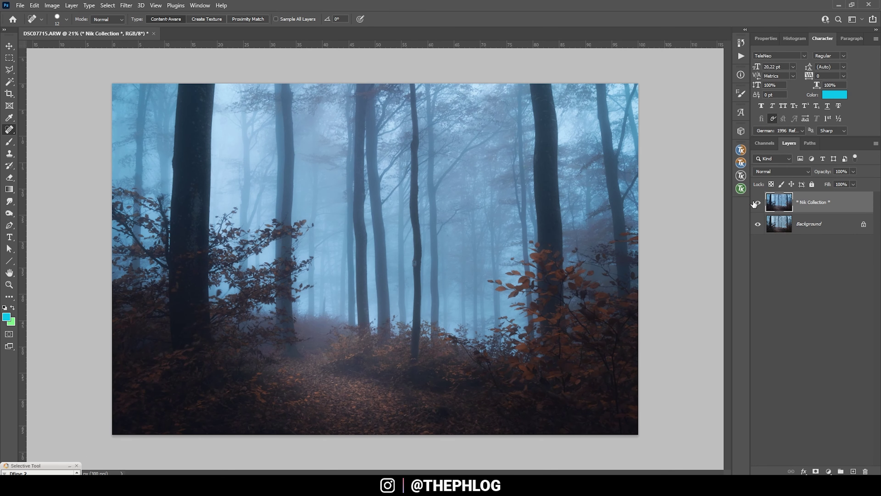
pyautogui.click(757, 204)
pyautogui.click(758, 203)
pyautogui.click(758, 204)
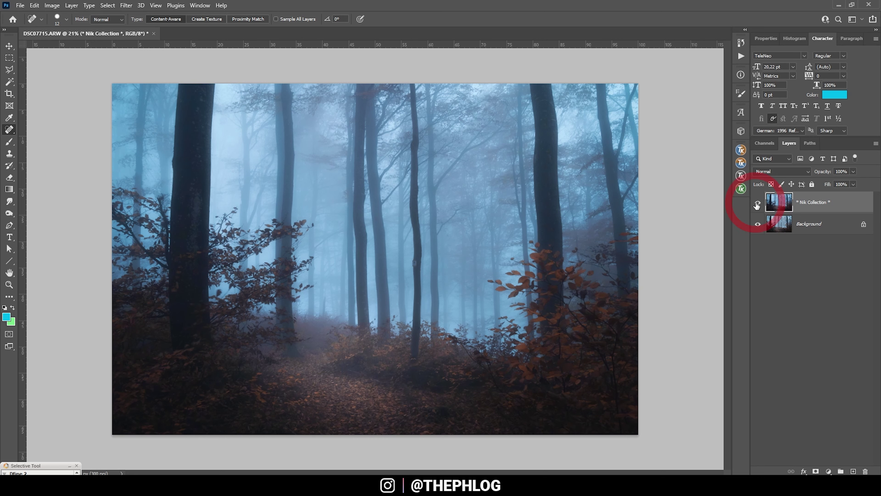
pyautogui.click(758, 204)
pyautogui.click(757, 204)
pyautogui.click(758, 204)
pyautogui.click(758, 204)
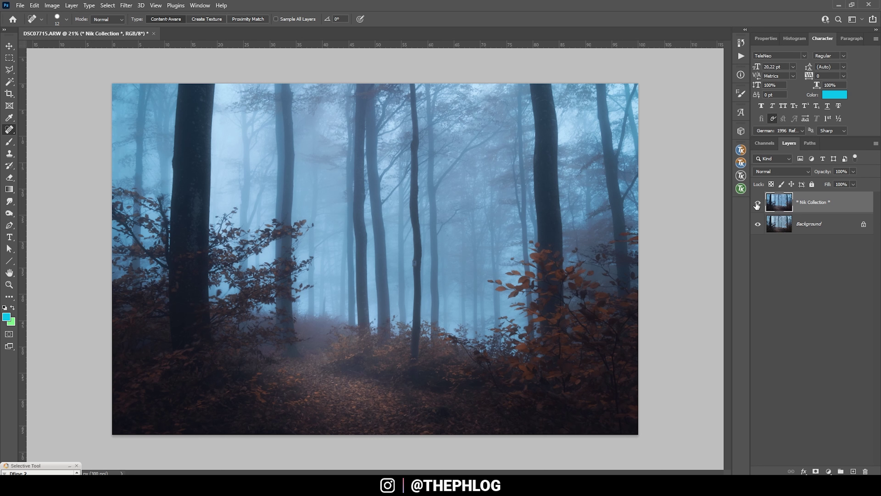